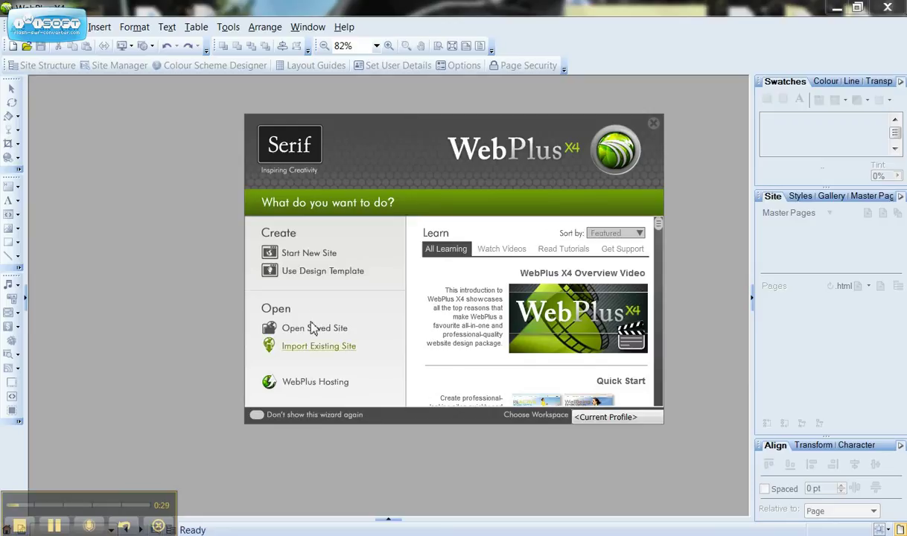
Close the startup wizard, reopen it from the File menu, and close it again
left_click(654, 123)
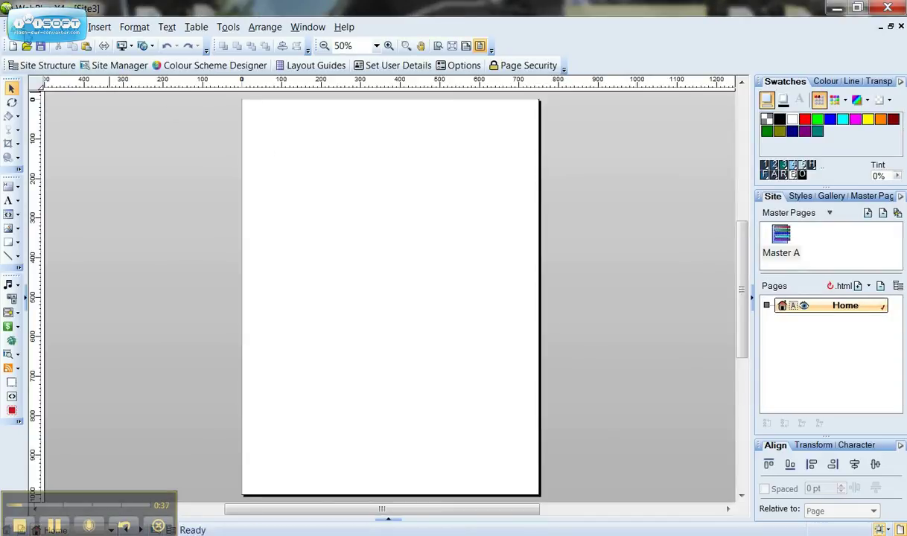
left_click(19, 27)
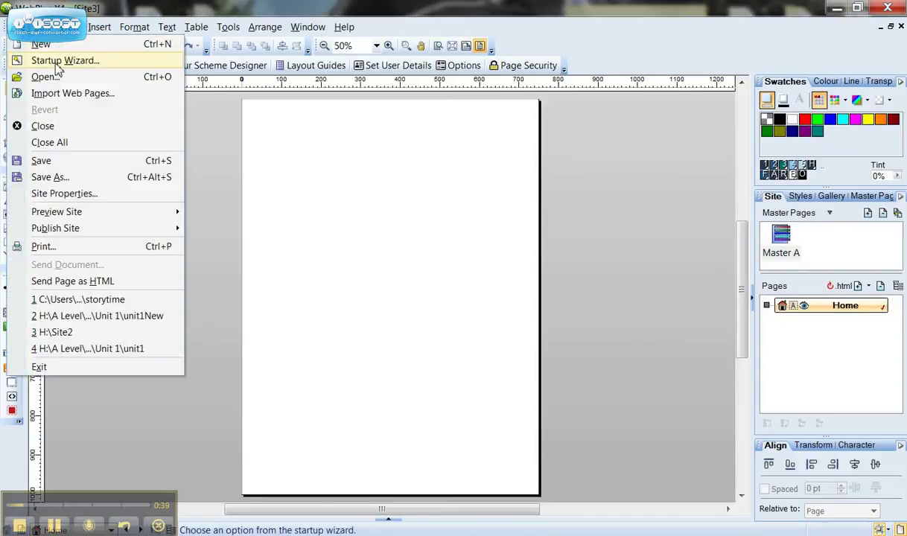
left_click(67, 61)
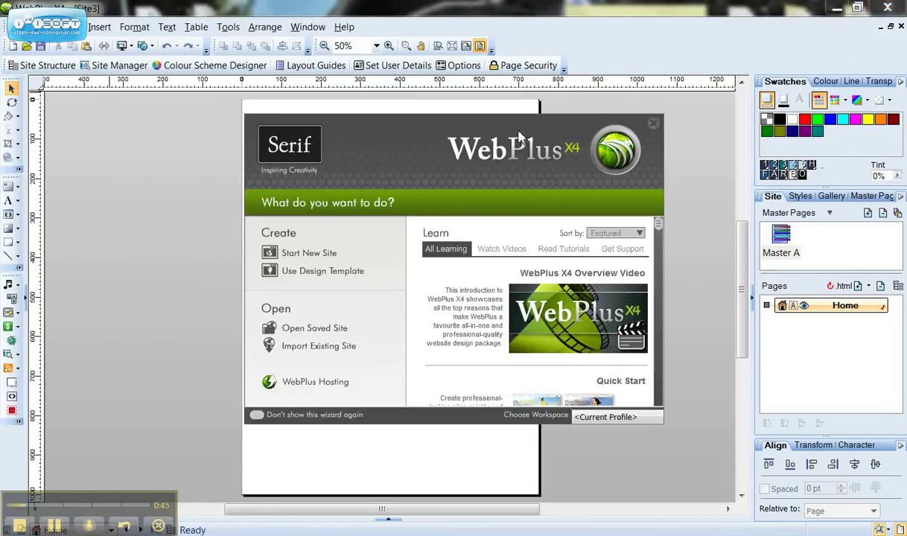
left_click(653, 123)
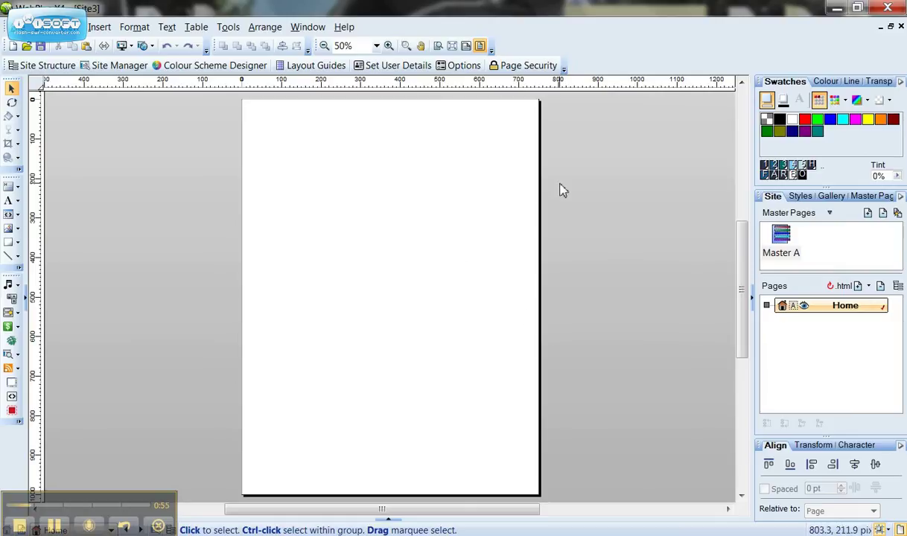
Close the blank Site3 document and reopen the Startup Wizard from the File menu
left_click(901, 27)
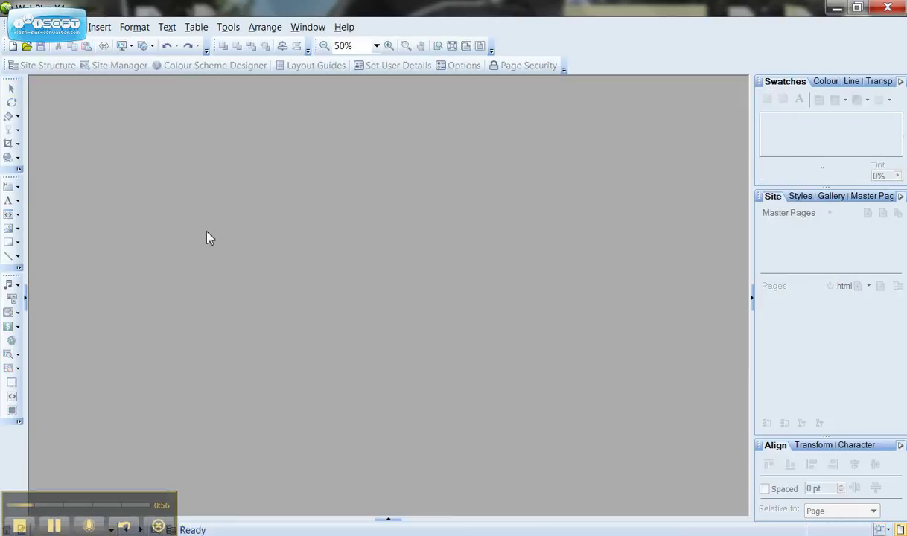
left_click(24, 27)
left_click(41, 66)
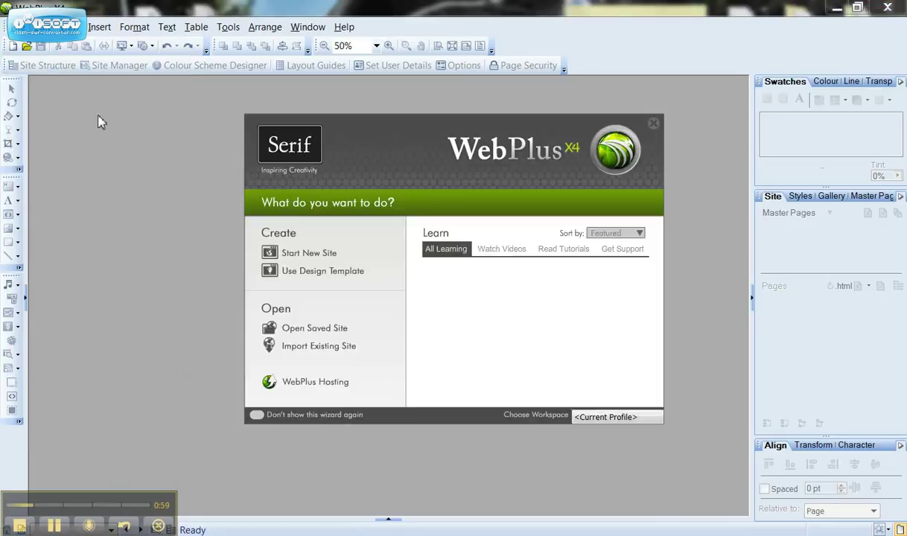
Start a new site from a design template and select the Tickle layout
left_click(322, 276)
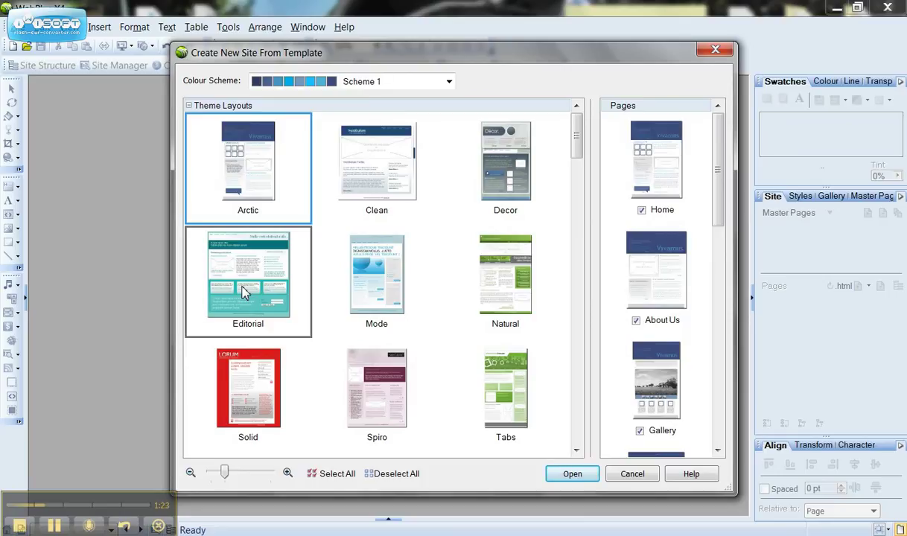
scroll(581, 149, "down", 3)
mouse_move(583, 165)
left_mouse_down()
mouse_move(566, 397)
mouse_move(586, 163)
left_mouse_up()
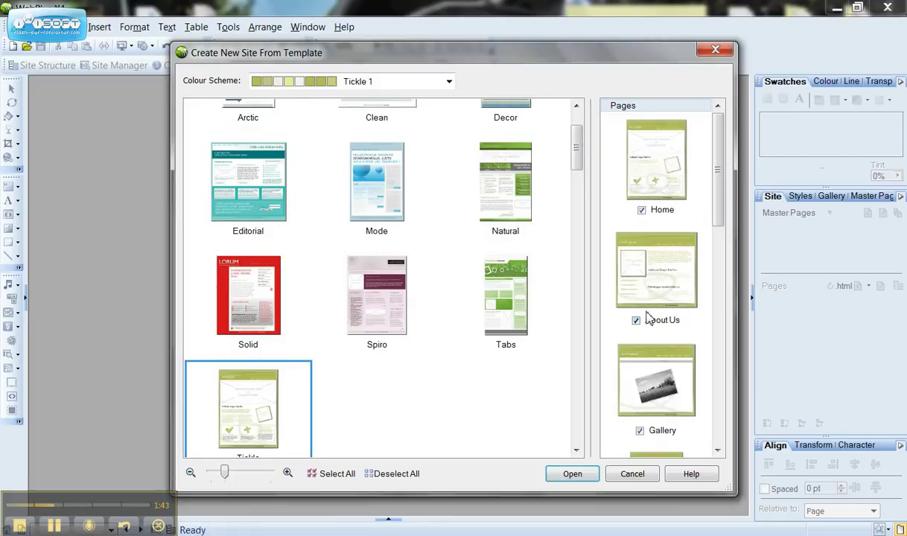
scroll(578, 162, "down", 1)
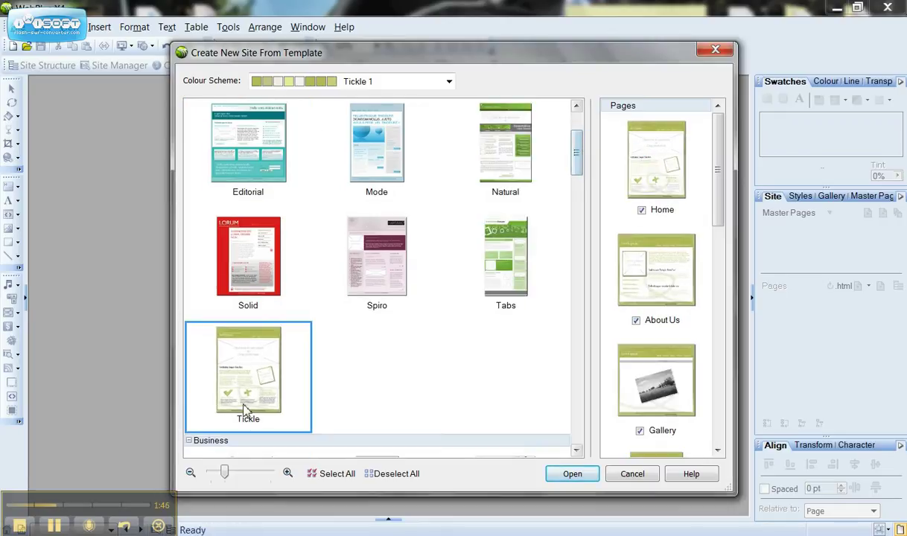
left_click_drag(728, 172, 733, 420)
Exclude every page except Home and About Us, including Article 01, Contact Us, Products and Gallery
left_click(657, 387)
left_click(648, 249)
left_click(667, 173)
left_click_drag(713, 372, 731, 155)
left_click(674, 293)
left_click(669, 202)
left_click(622, 315)
left_click(675, 229)
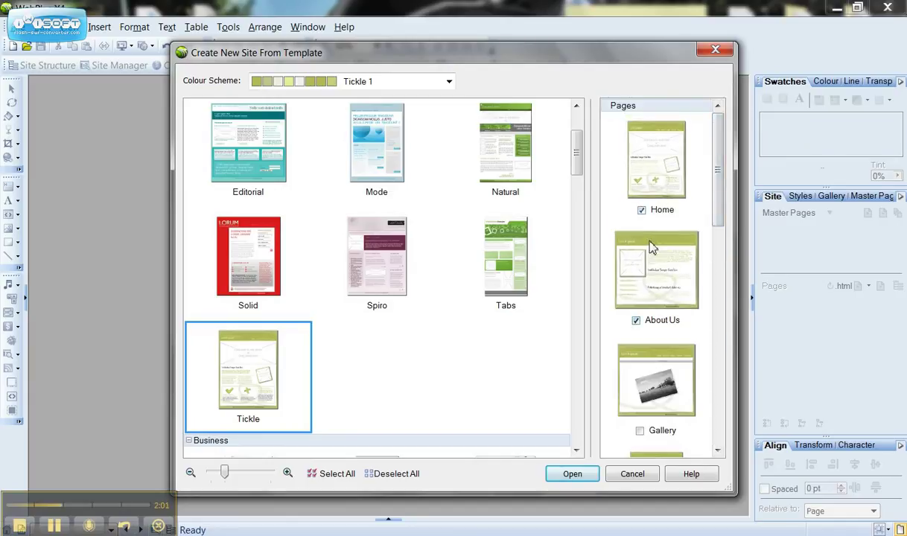
Create the two-page Tickle site (Site5), view About Us, and collapse then re-expand Master Pages
left_click(572, 474)
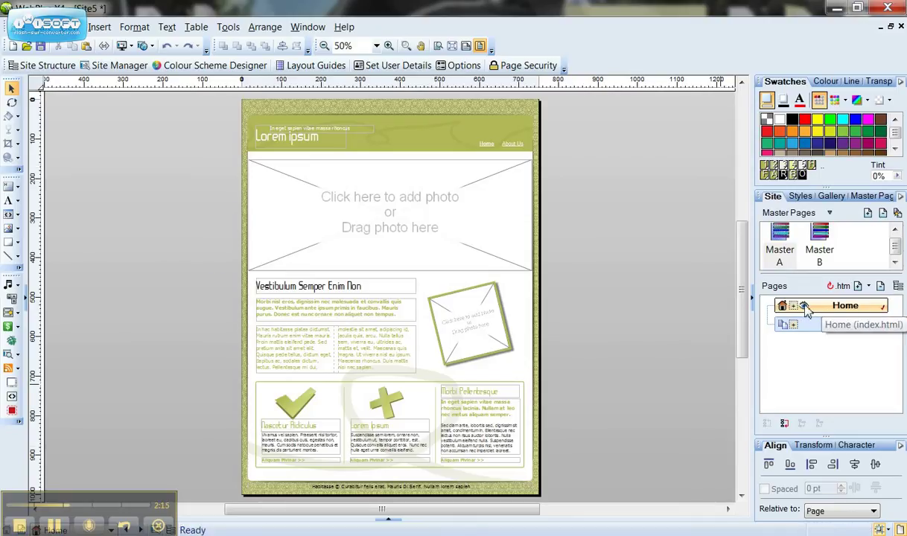
left_click(826, 332)
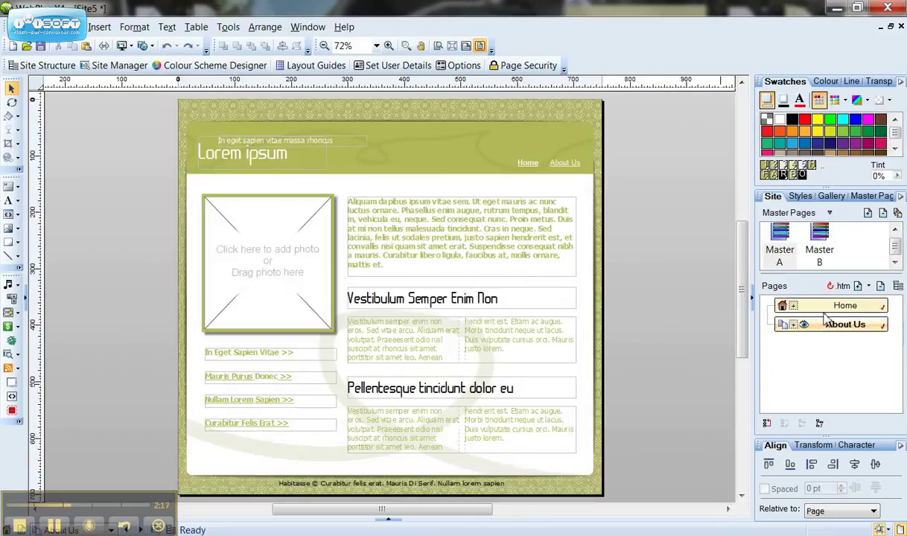
left_click(786, 215)
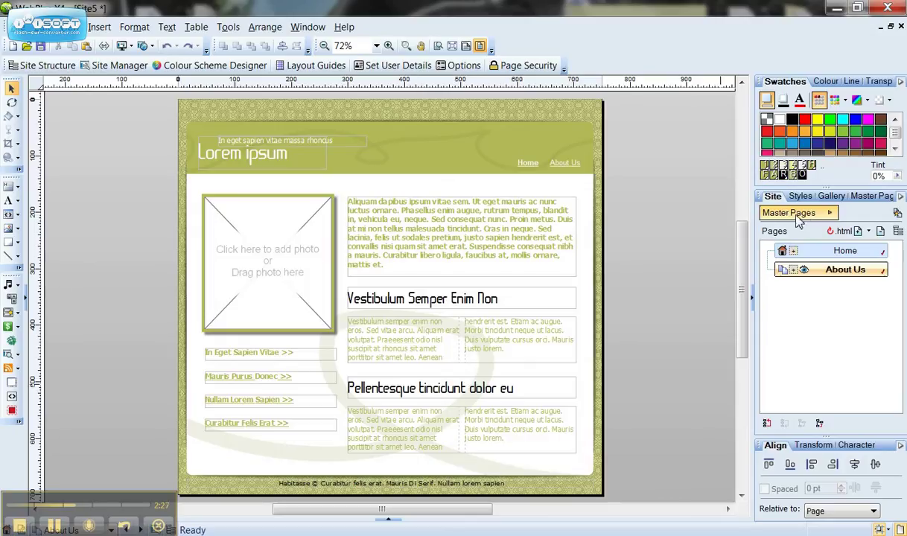
left_click(795, 218)
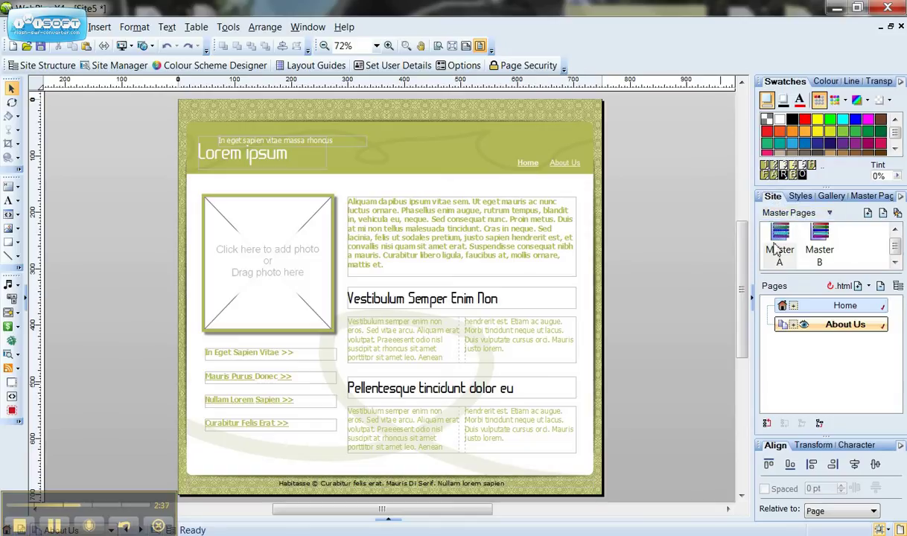
Inspect Master A and Master B, then delete Master B so only Master A remains
double_click(781, 237)
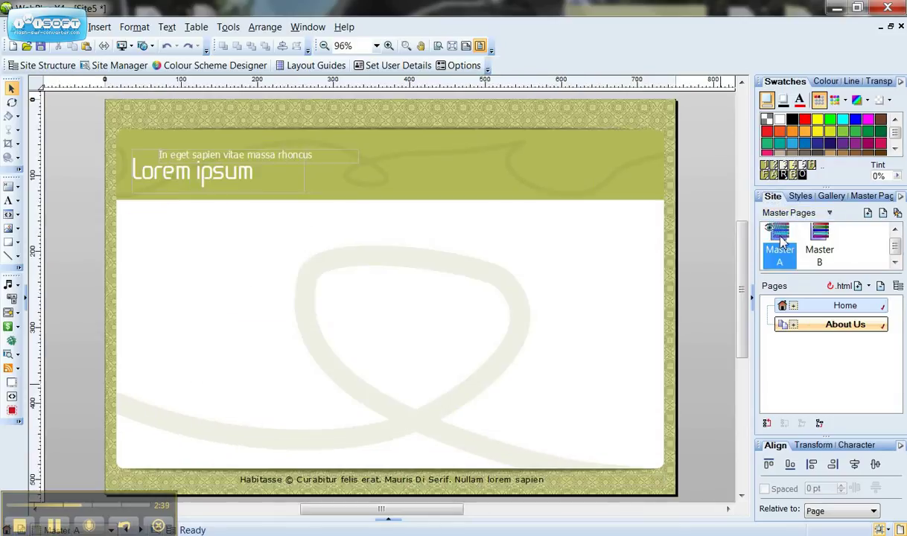
double_click(818, 236)
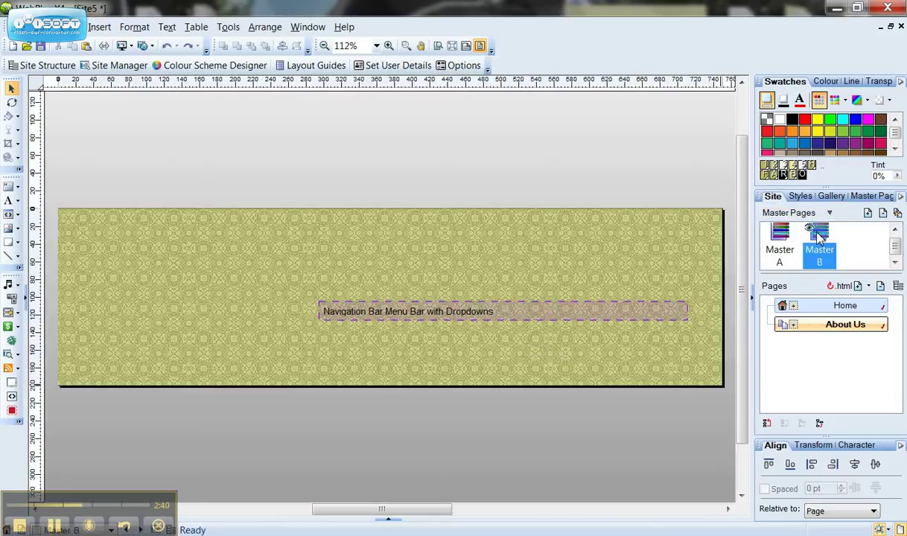
left_click_drag(421, 511, 886, 216)
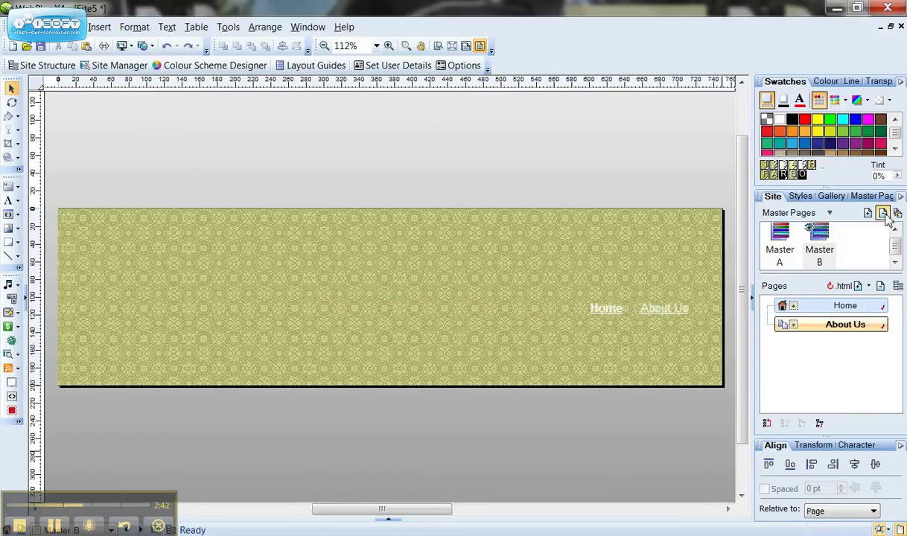
left_click(884, 214)
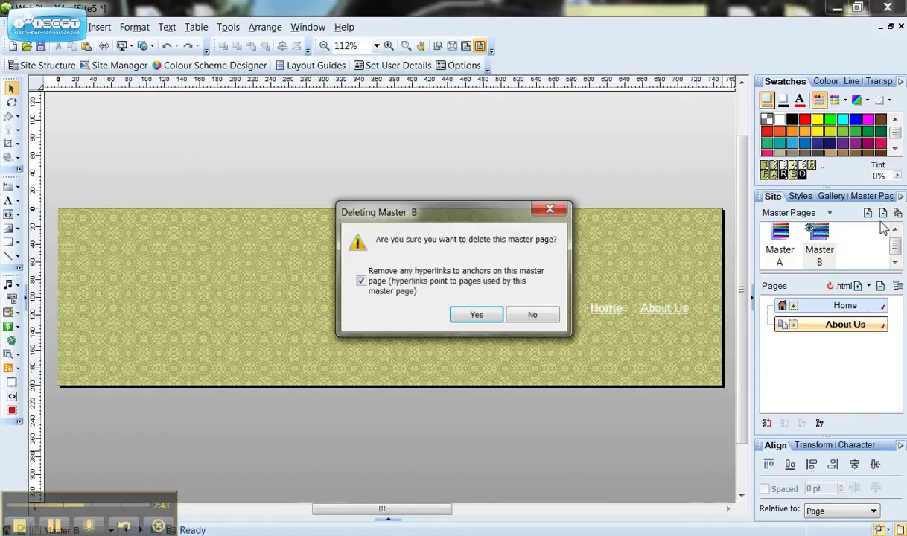
left_click(476, 314)
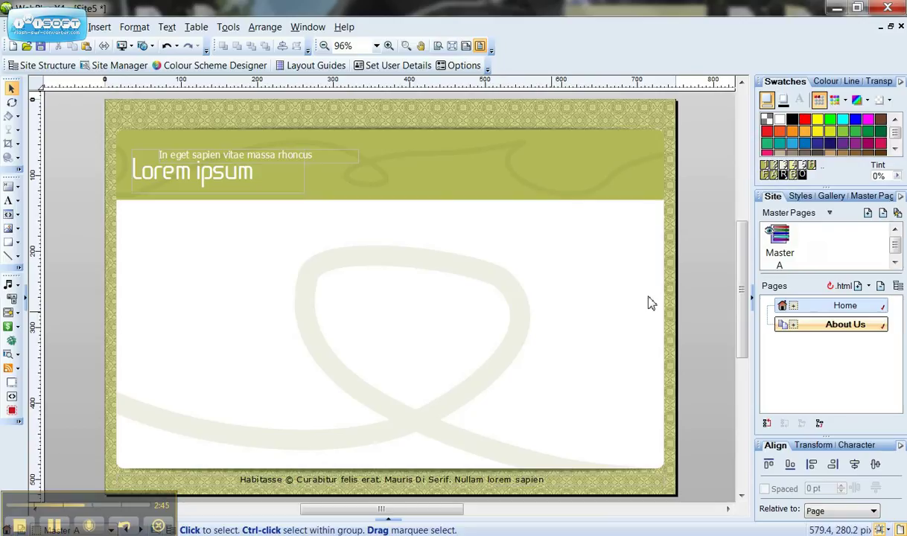
left_click(788, 242)
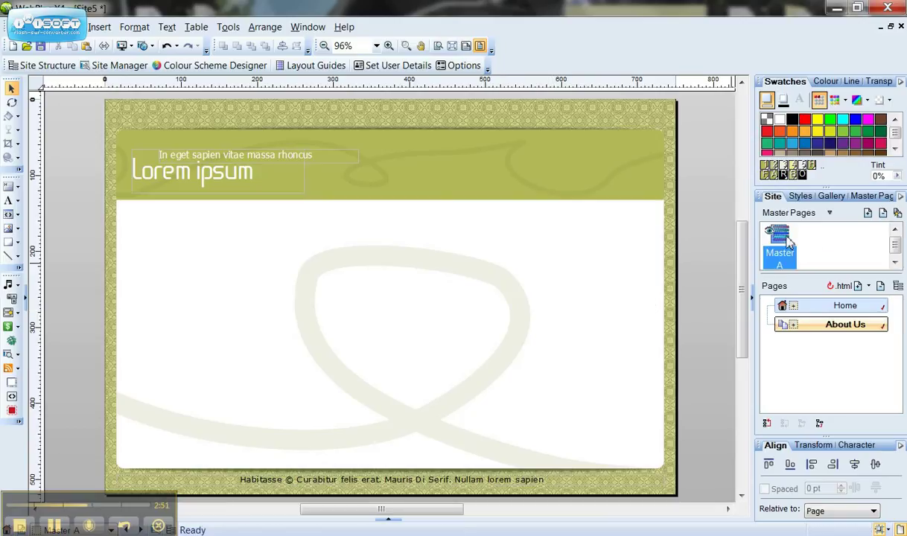
scroll(749, 267, "up", 1)
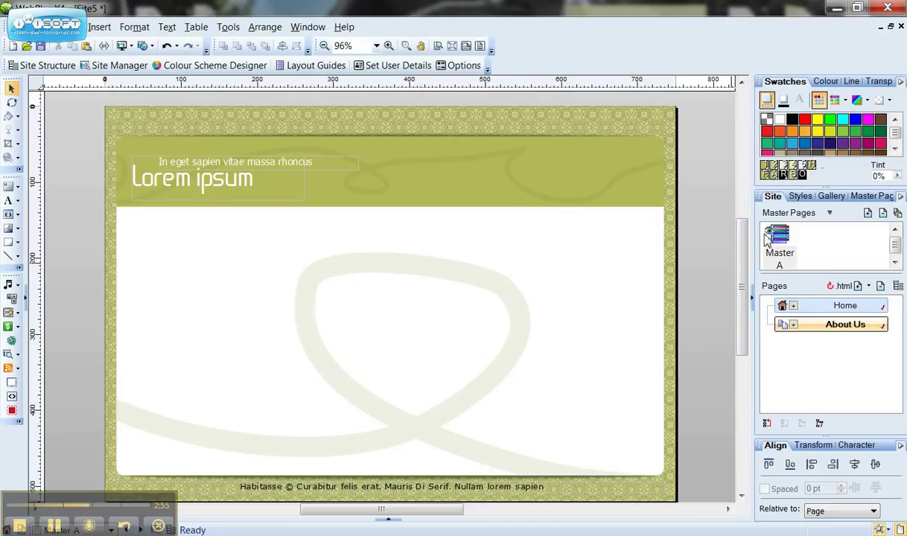
left_click(789, 212)
Switch to Home, cancel Import Picture for the photo placeholder, and expand Master Pages
left_click(845, 250)
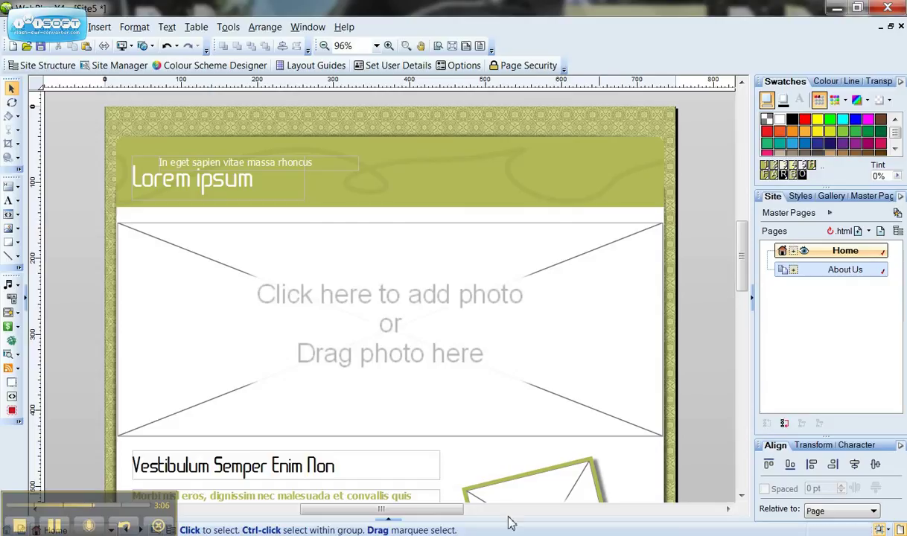
left_click(554, 486)
double_click(577, 470)
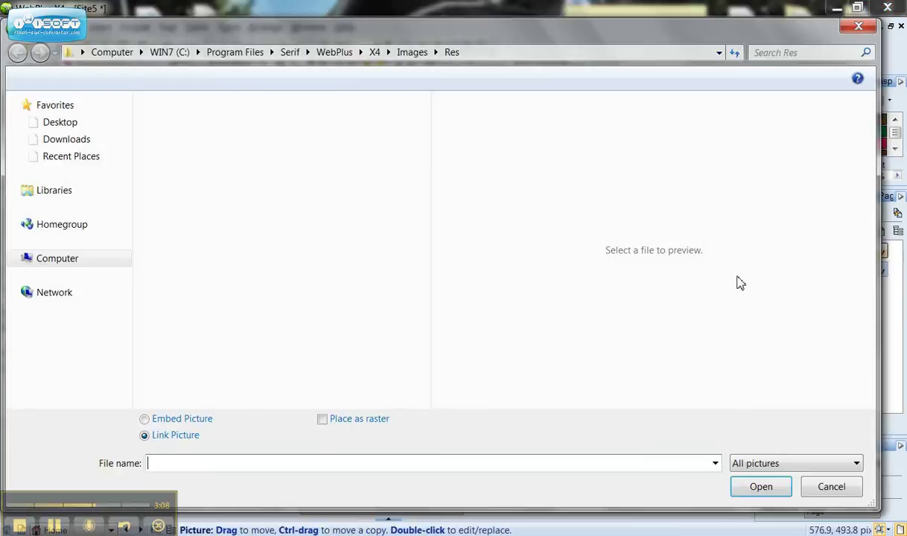
key("Escape")
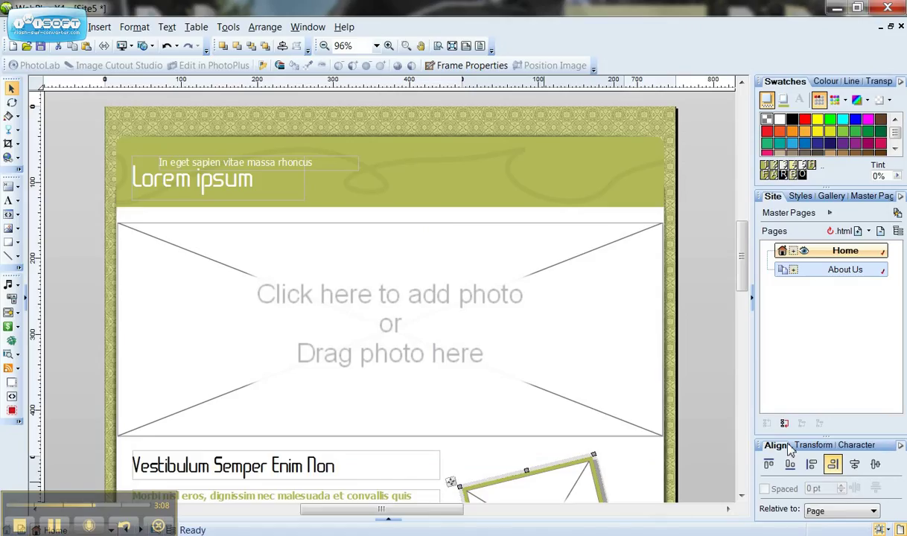
mouse_move(749, 263)
left_mouse_down()
mouse_move(749, 286)
mouse_move(749, 262)
left_mouse_up()
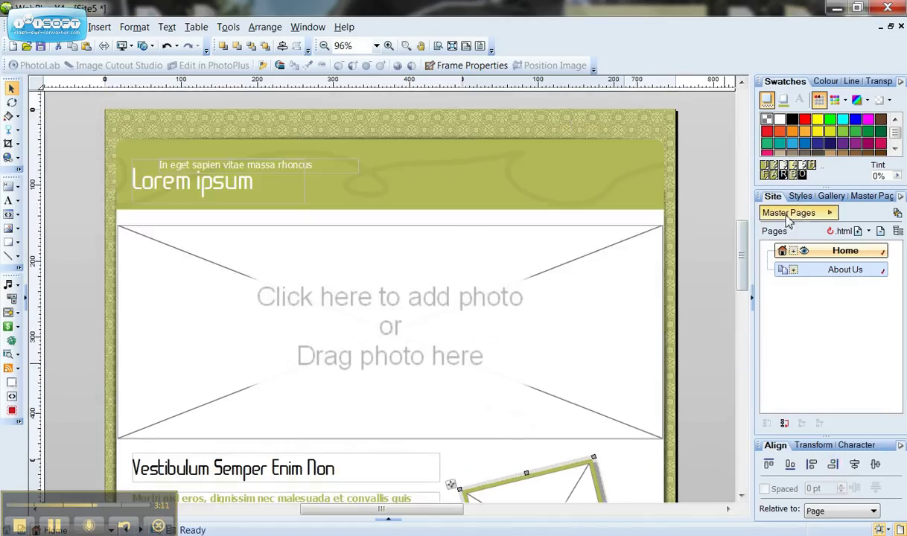
left_click(790, 213)
On Master A, replace the Lorem ipsum header title with 'Mr Gregson'
double_click(781, 237)
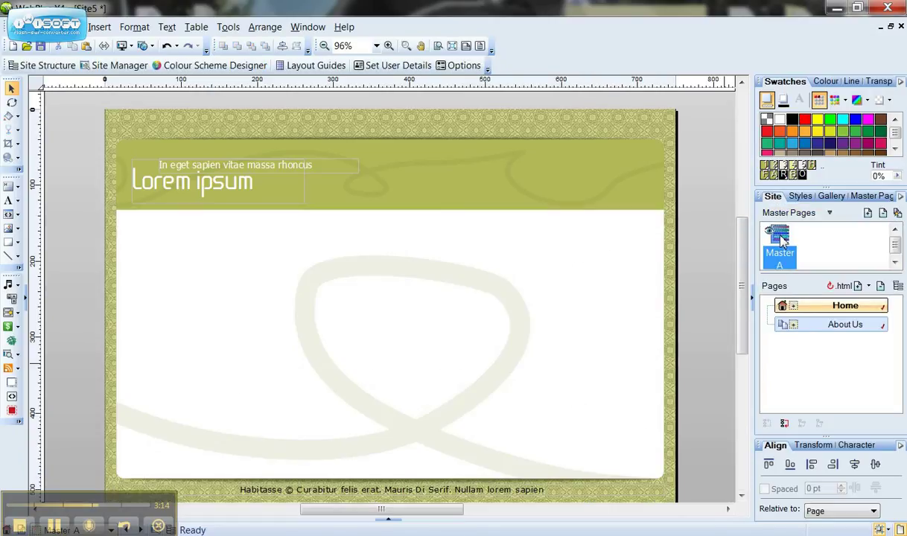
left_click(223, 183)
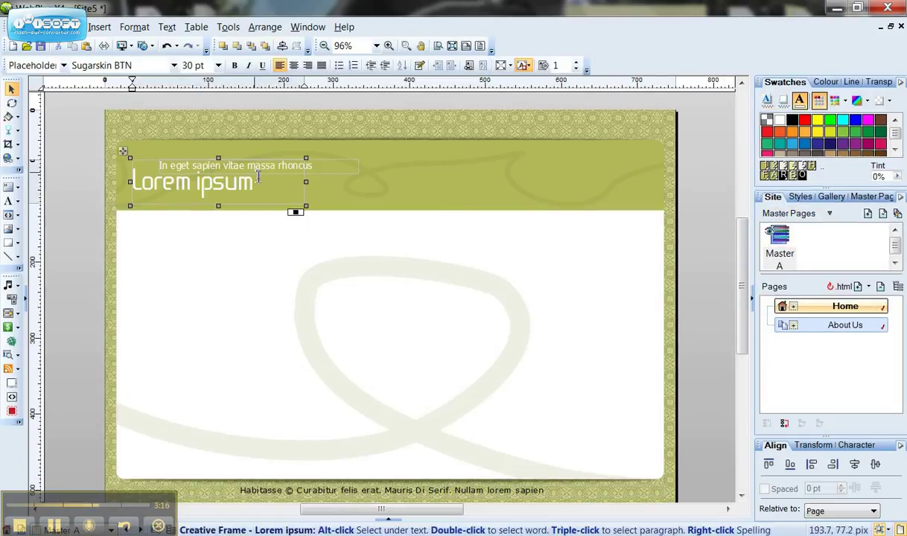
triple_click(222, 184)
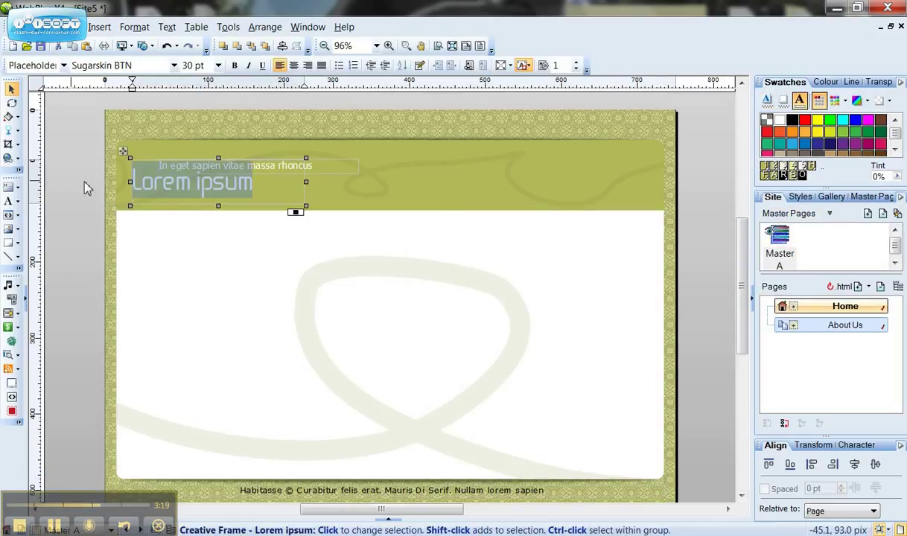
type("Mr")
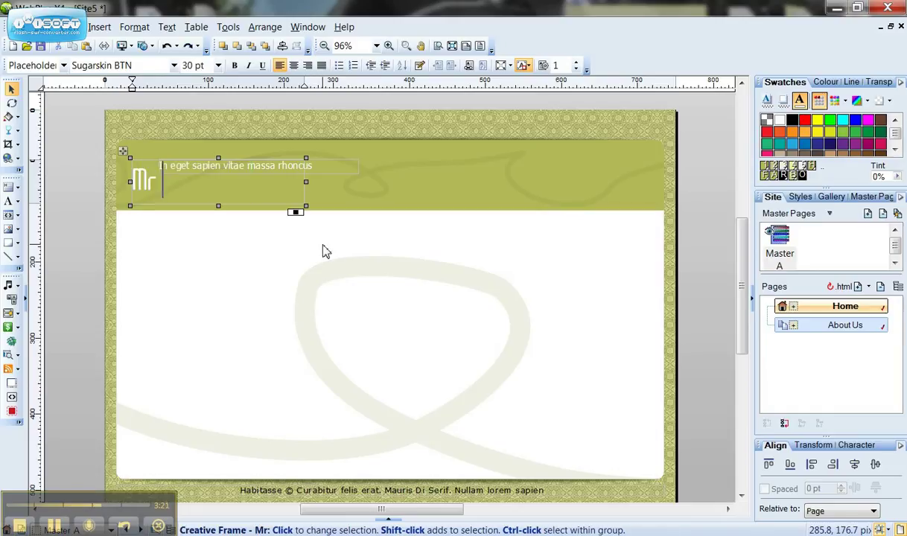
type("Gregson")
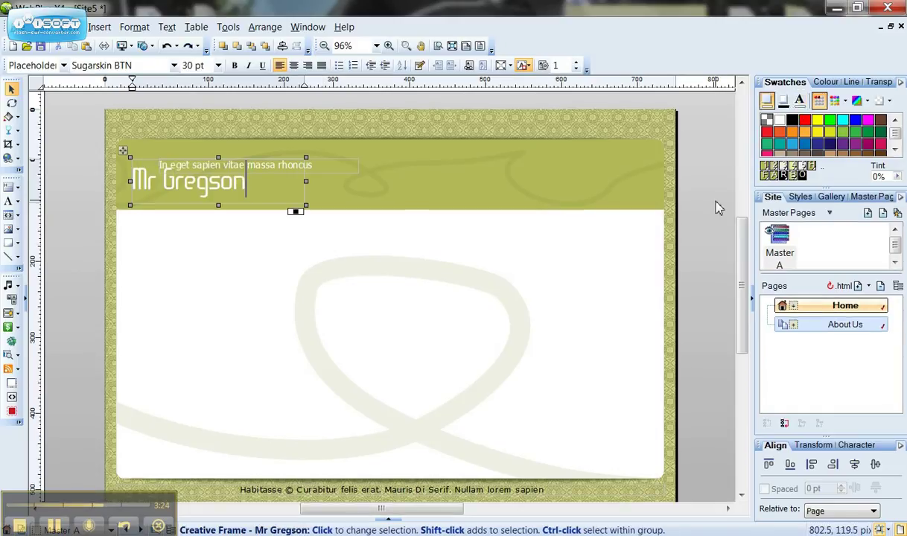
left_click(513, 240)
Lower the top edge of the white content panel, then reopen the Home page
left_click(513, 240)
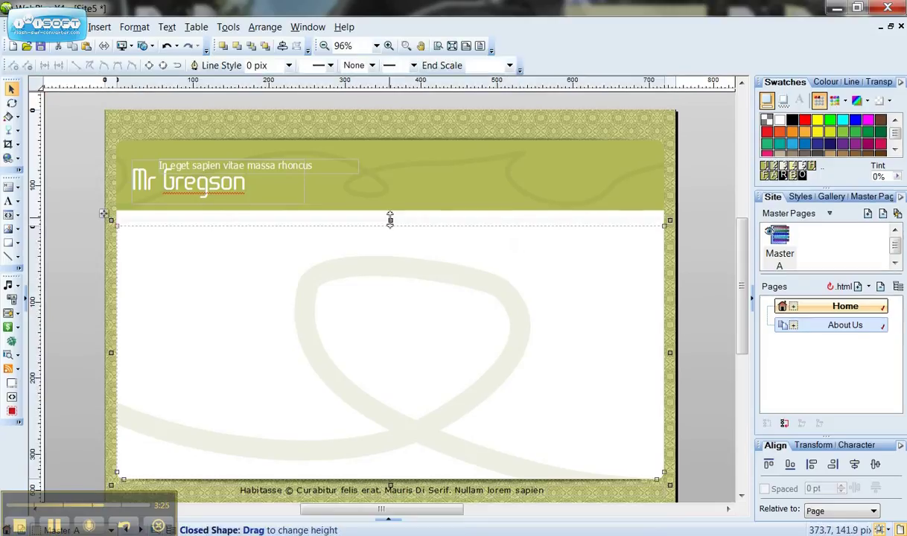
left_click_drag(390, 218, 412, 242)
left_click(412, 225)
left_click(706, 219)
double_click(845, 310)
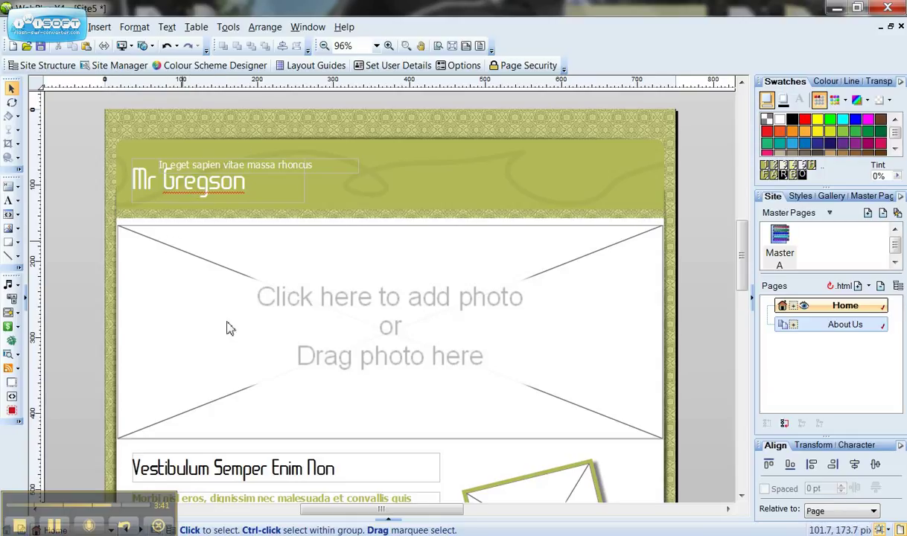
Open the About Us page, then switch back to Master A
double_click(837, 325)
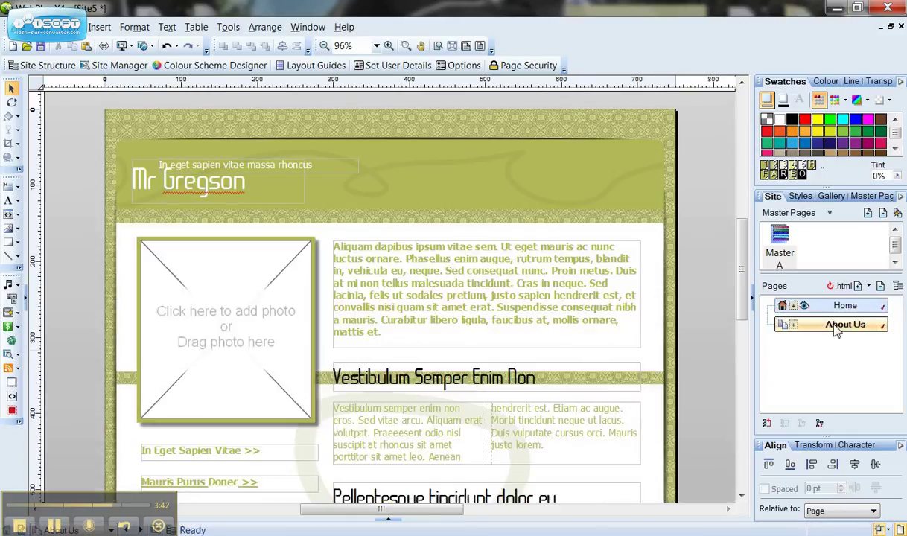
double_click(781, 239)
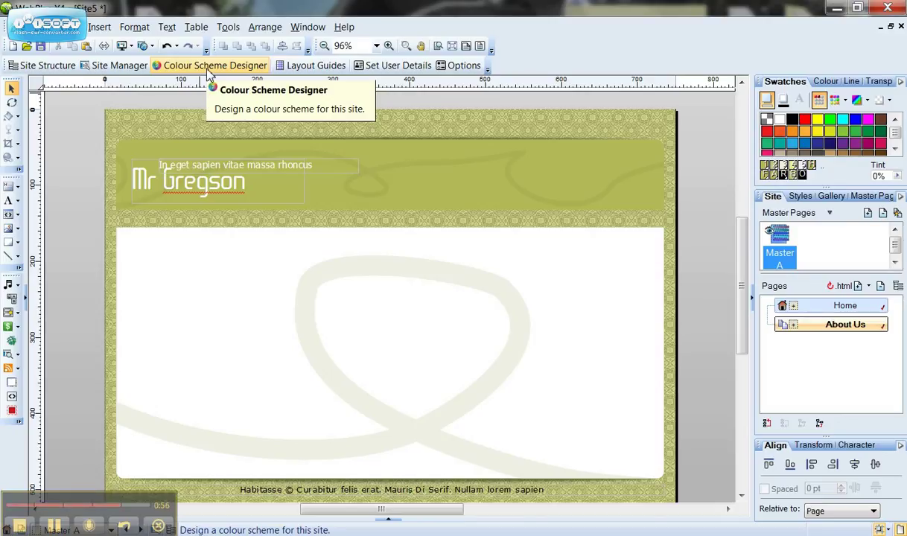
In the Colour Scheme Designer, set Hyperlink to magenta and Followed Hyperlink to custom blue 2F40C9
left_click(211, 67)
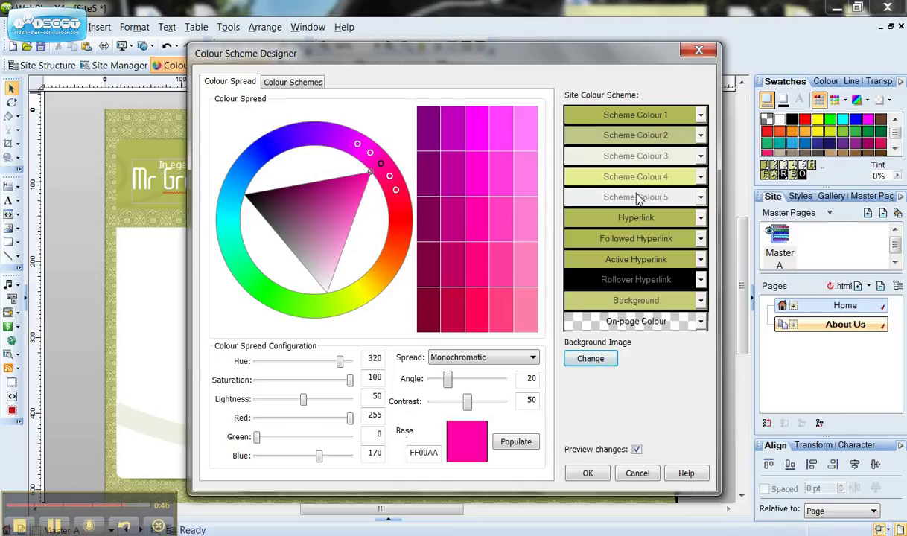
left_click(700, 218)
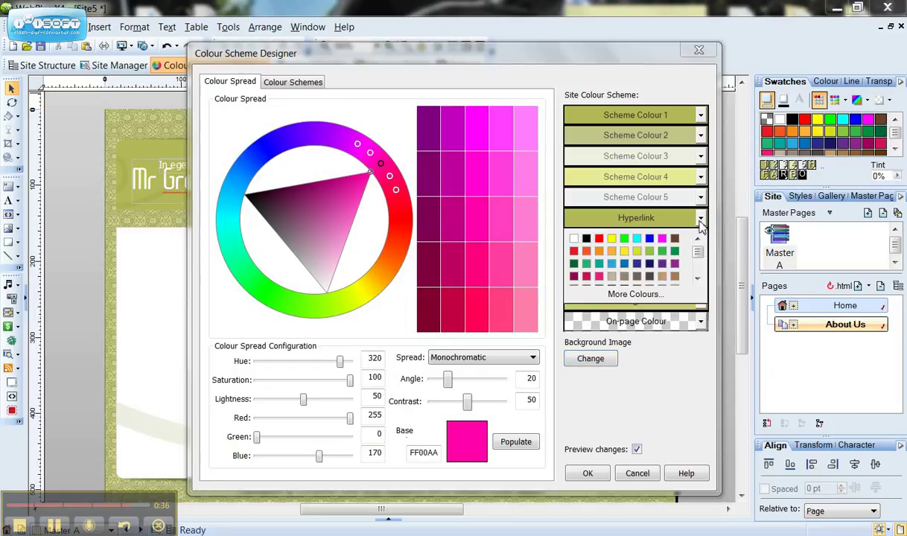
left_click(663, 239)
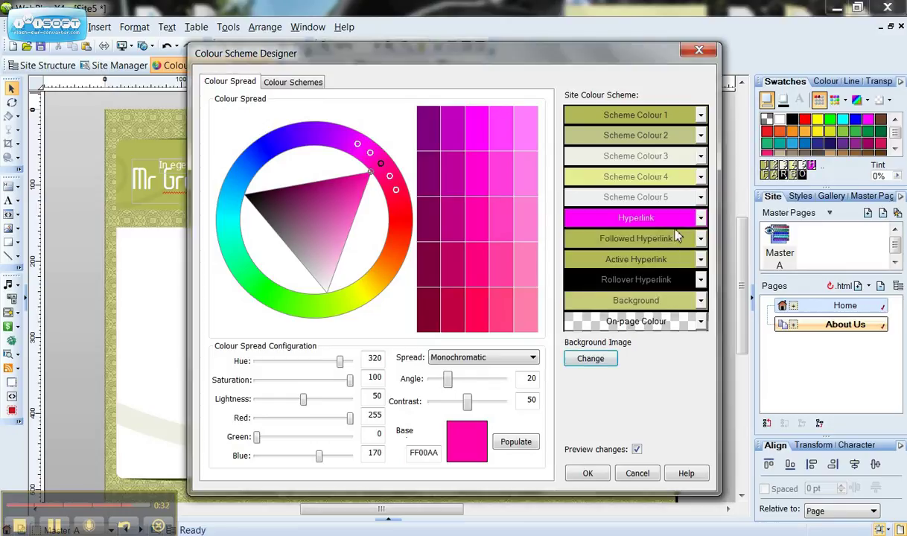
left_click(674, 237)
left_click(636, 317)
left_click(350, 245)
left_click(384, 251)
left_click_drag(461, 230, 462, 311)
left_click(393, 283)
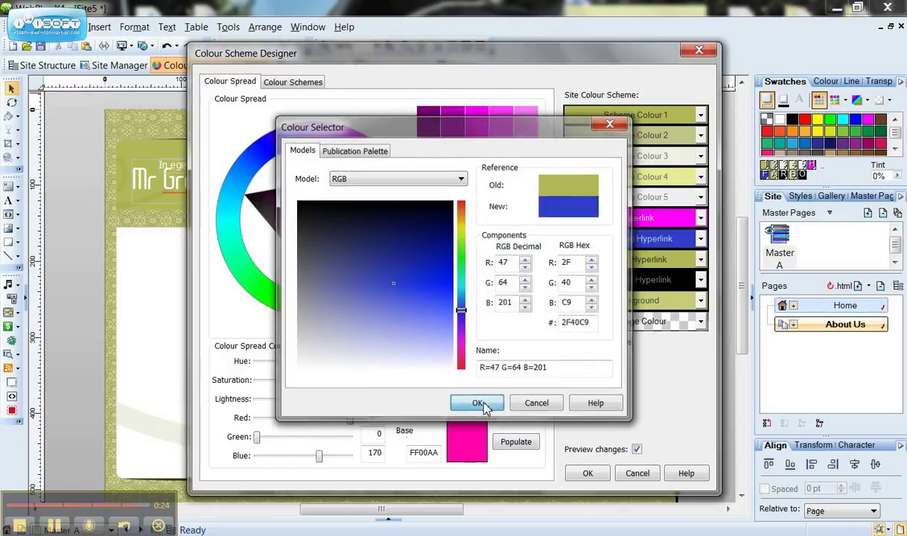
left_click(479, 403)
left_click(587, 473)
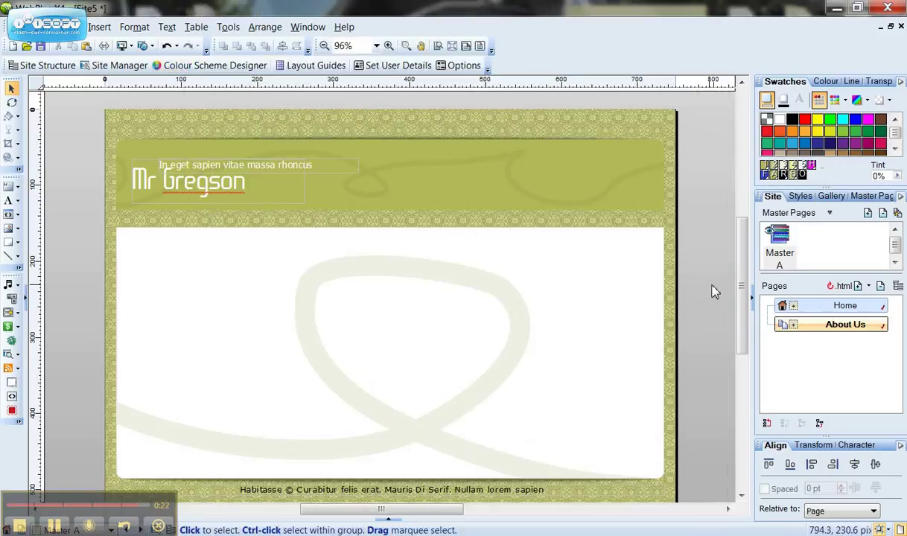
Review the Home page, then About Us, scrolling to its magenta sidebar links
mouse_move(742, 291)
left_mouse_down()
mouse_move(741, 308)
mouse_move(746, 296)
left_mouse_up()
left_click(845, 306)
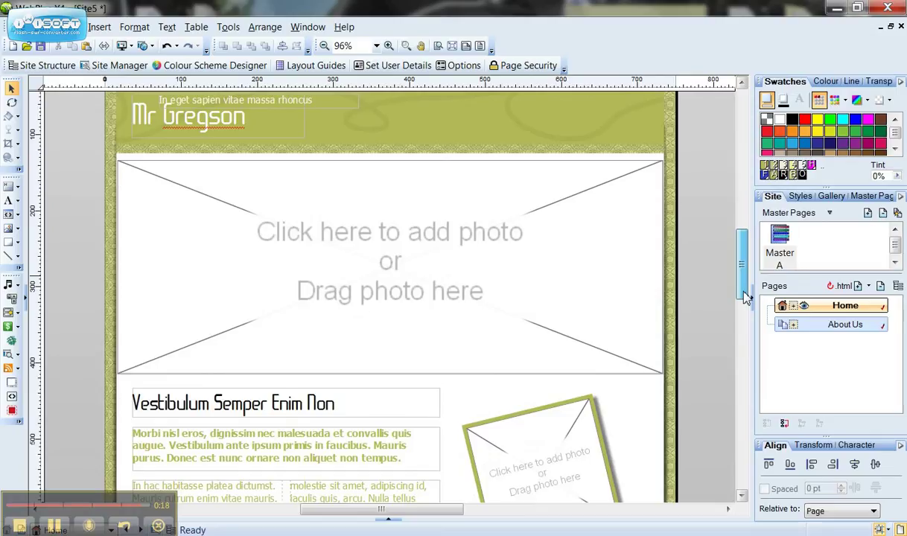
left_click_drag(747, 299, 746, 353)
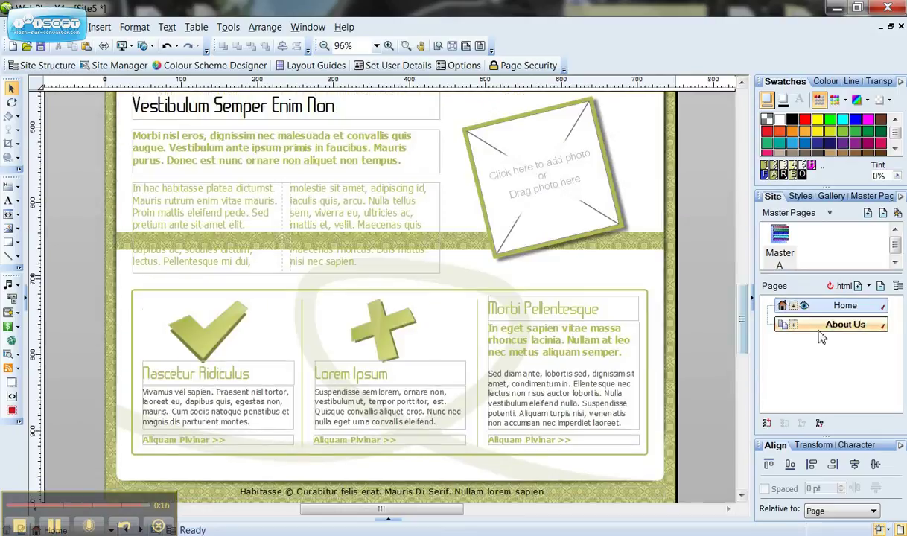
left_click(821, 331)
left_click_drag(742, 360, 742, 322)
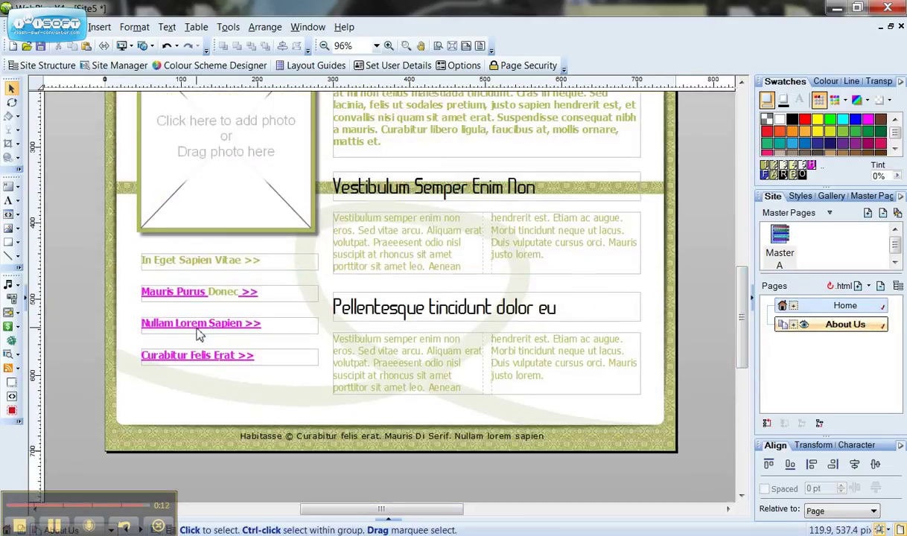
left_click_drag(743, 349, 748, 298)
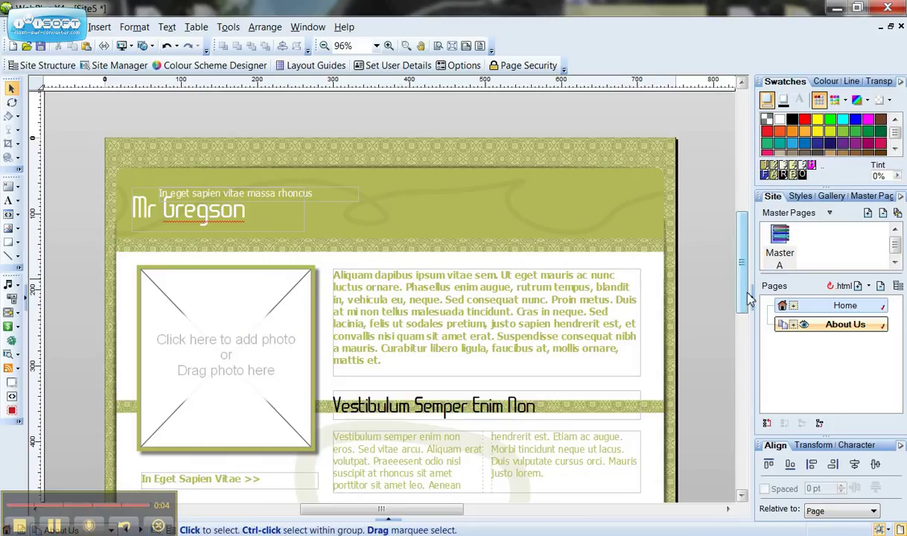